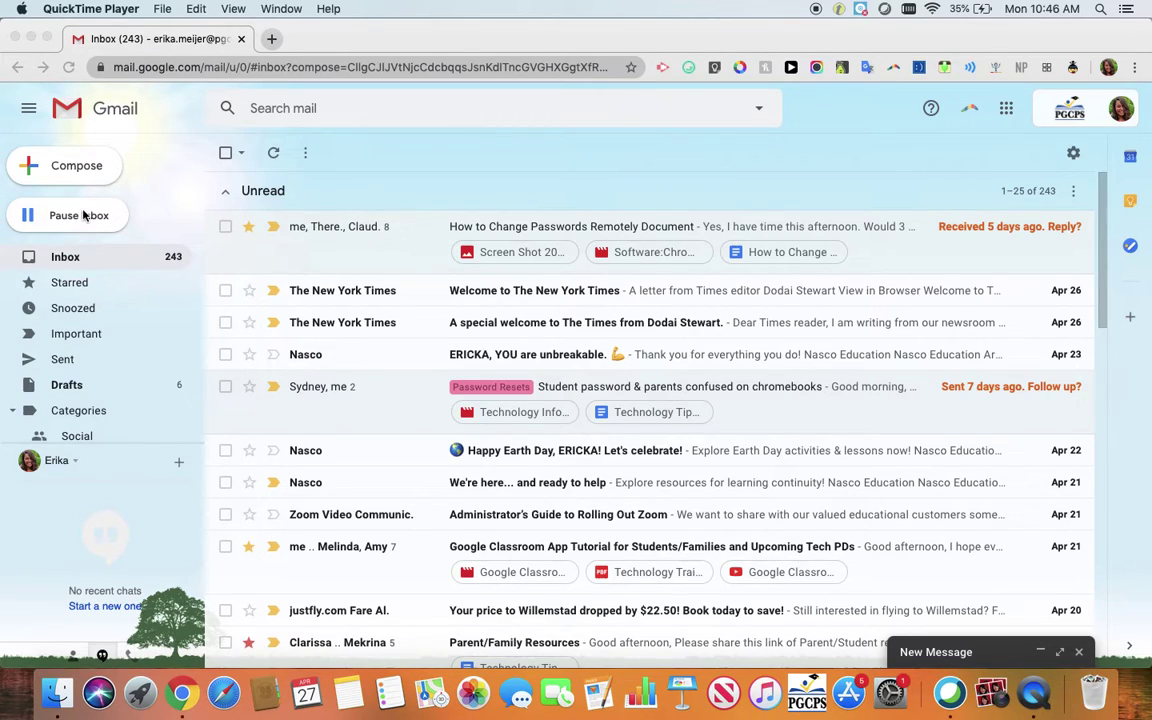
- Open the Inbox Pause settings and replace the auto-responder subject with "Change the Title"
click(81, 230)
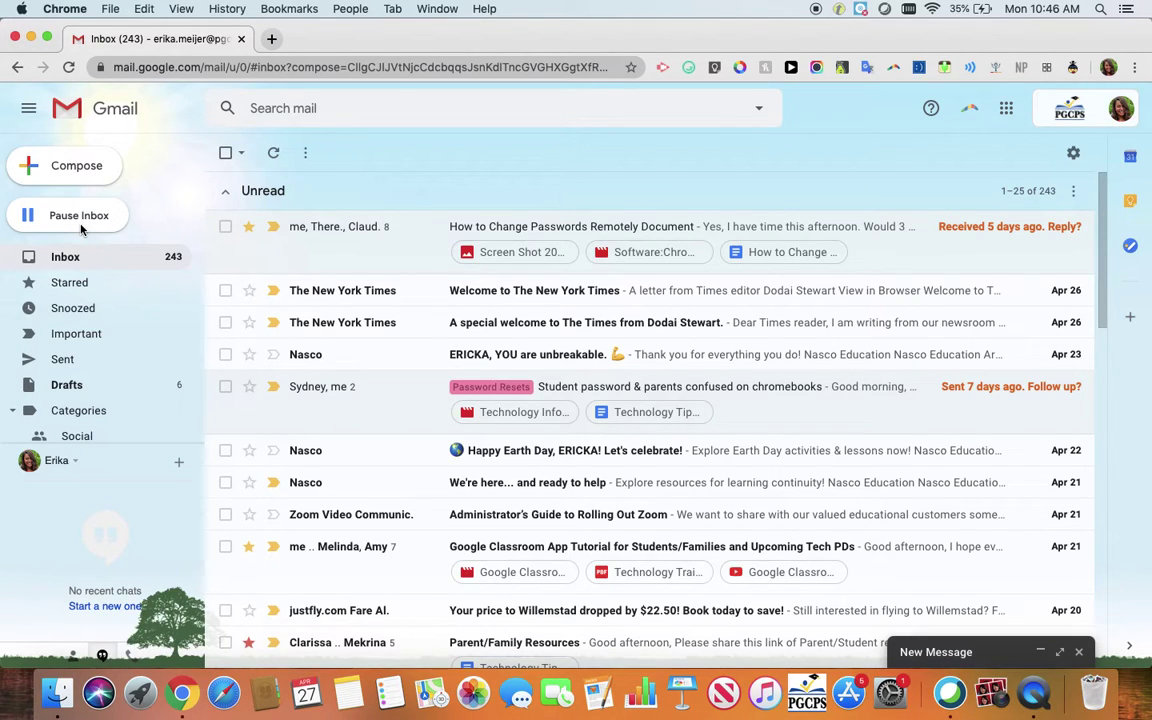
click(83, 216)
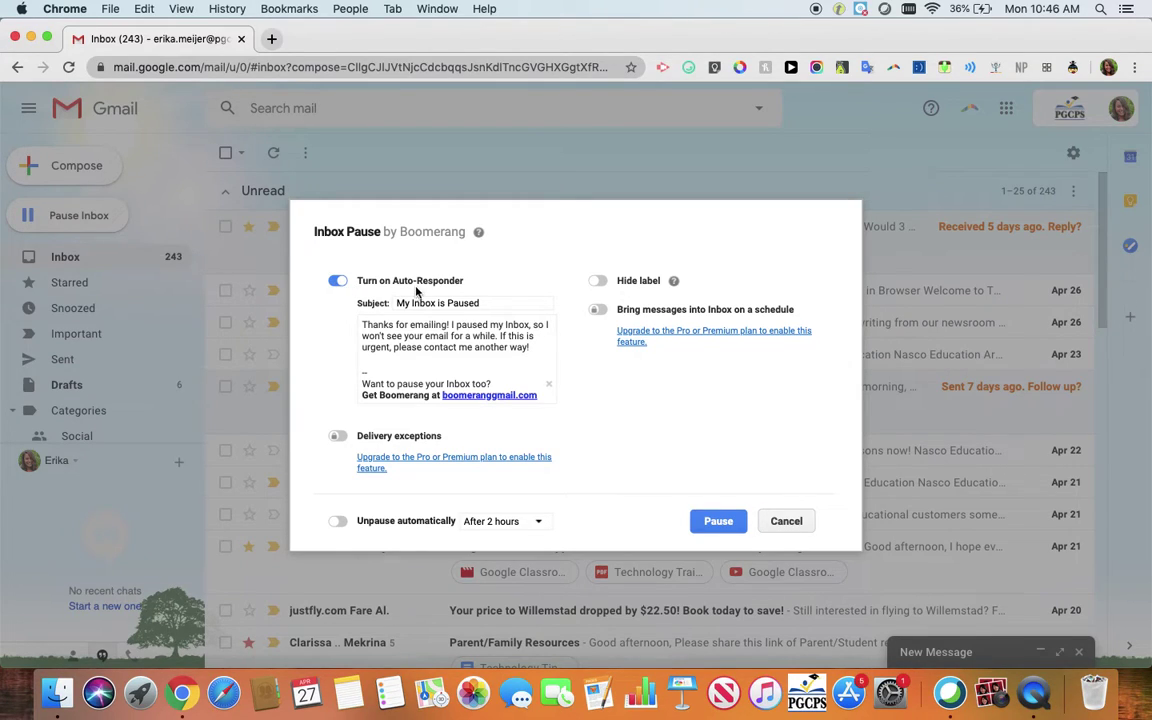
drag(487, 304, 395, 304)
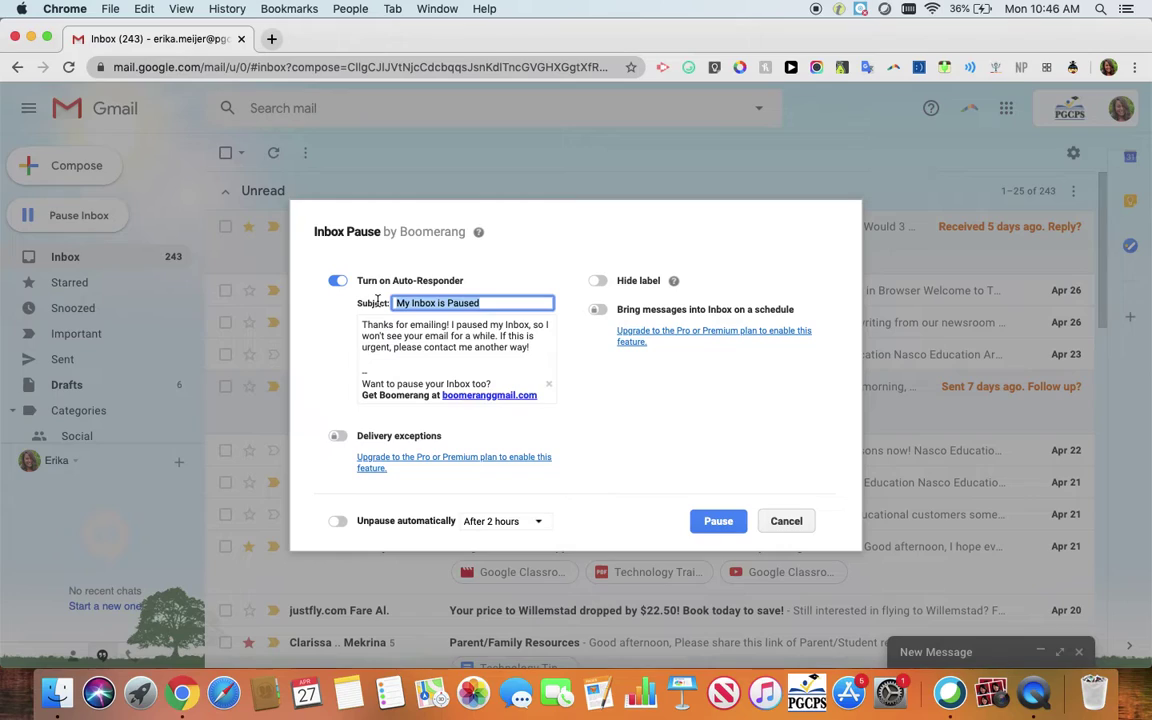
text(Change the )
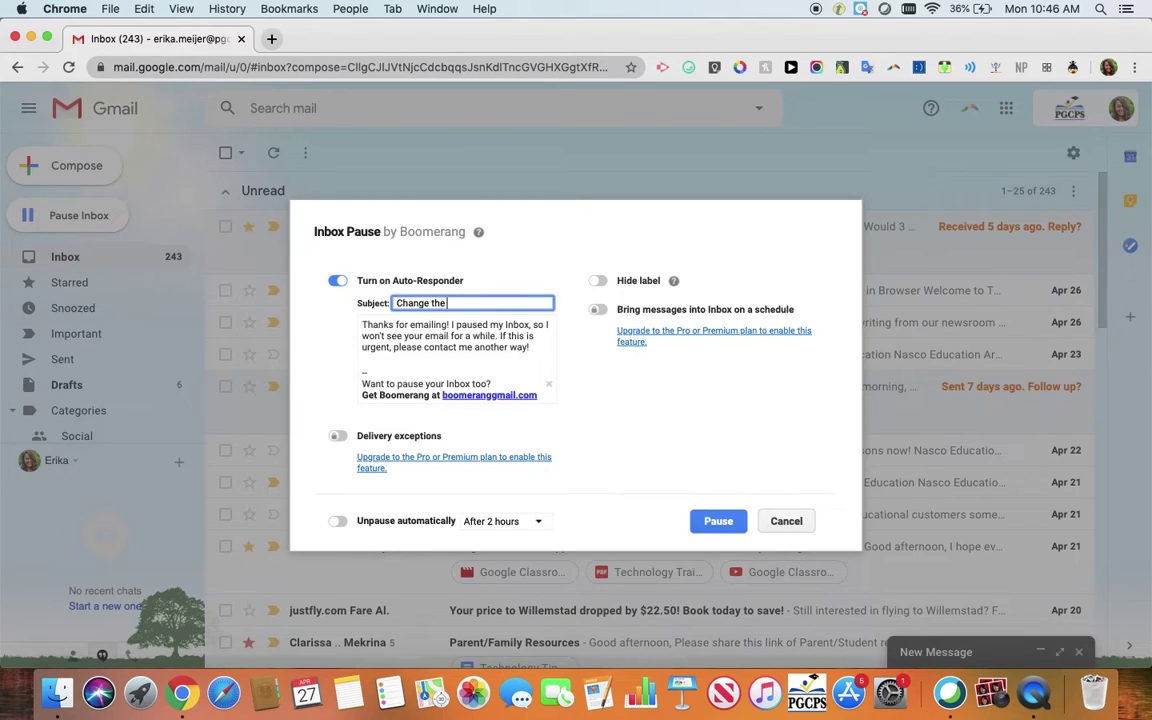
text(Title)
- Enable automatic unpausing, view the available unpause times, and cancel the Inbox Pause setup
click(340, 521)
click(536, 522)
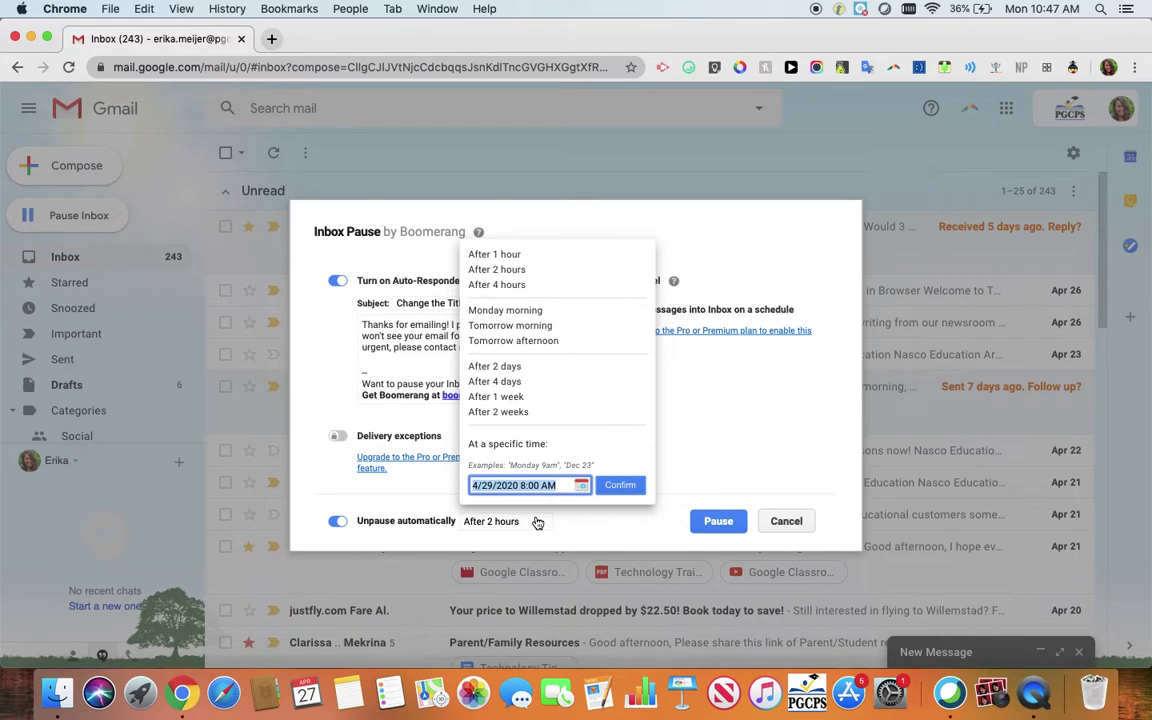
click(642, 537)
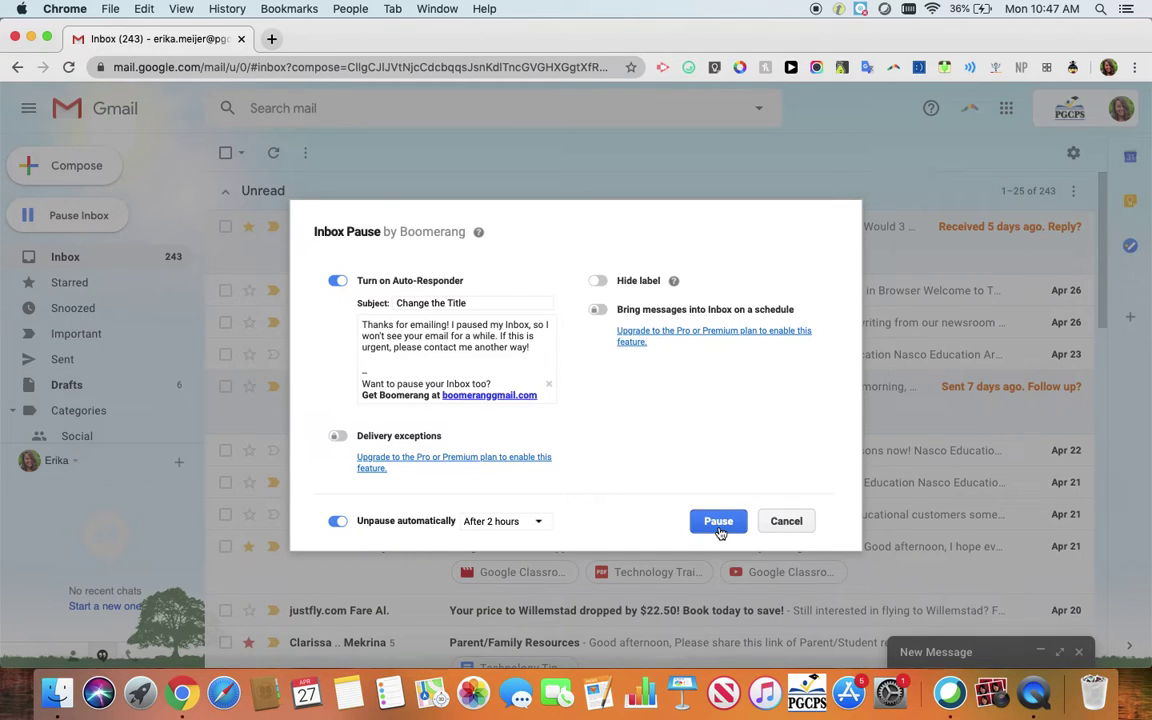
click(772, 532)
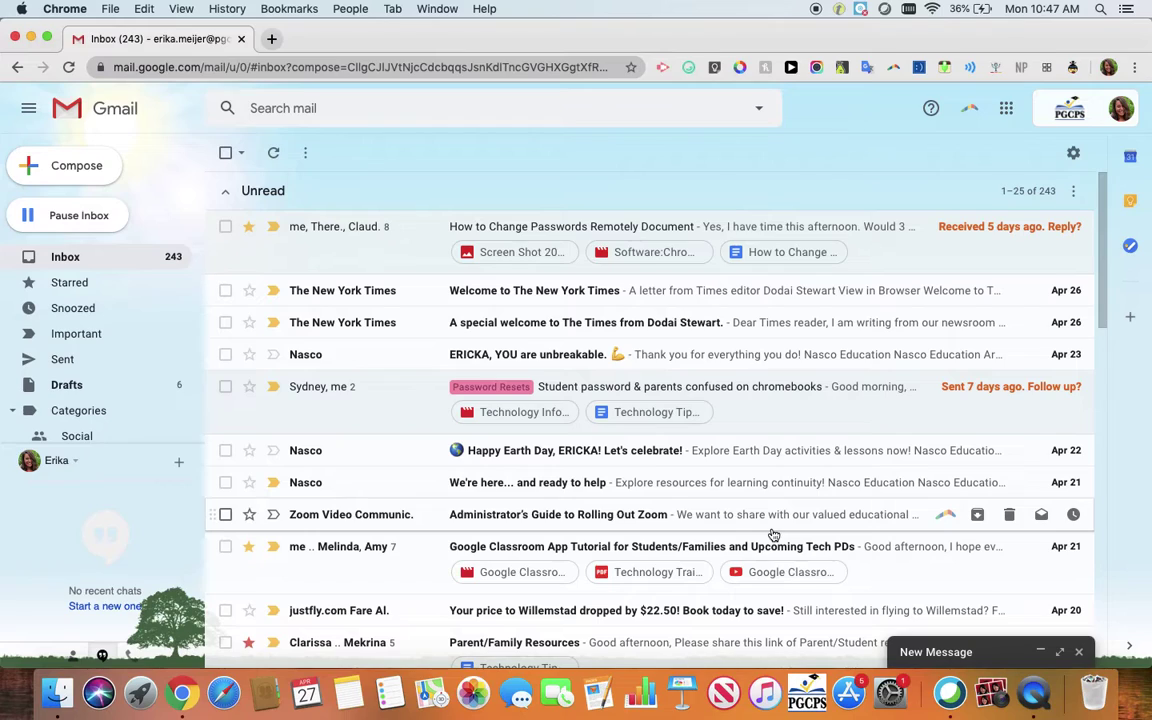
- Expand the new message draft and examine its Schedule send and Boomerang Send Later options
click(966, 651)
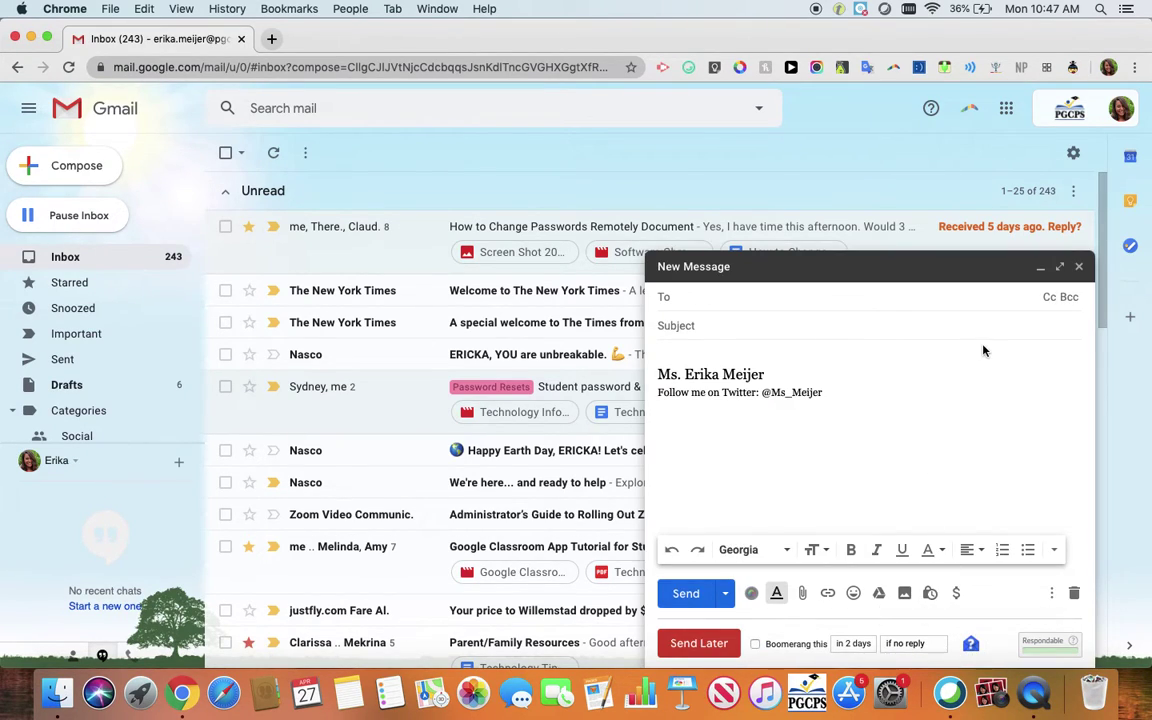
click(726, 597)
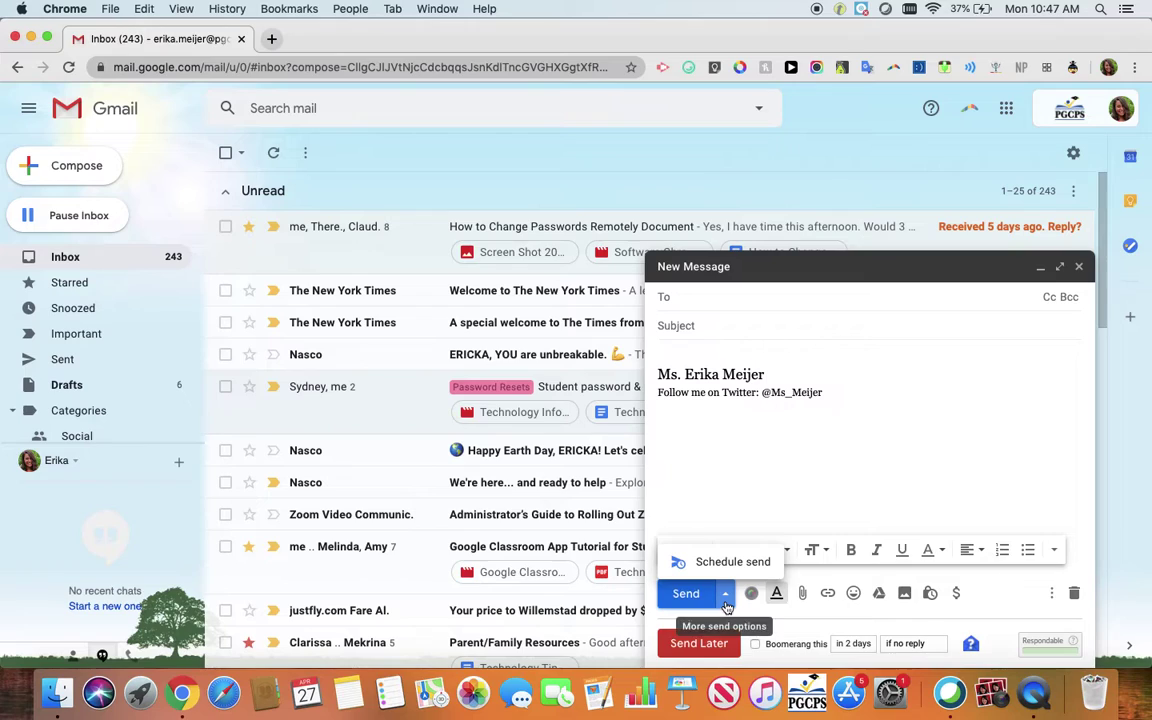
click(839, 453)
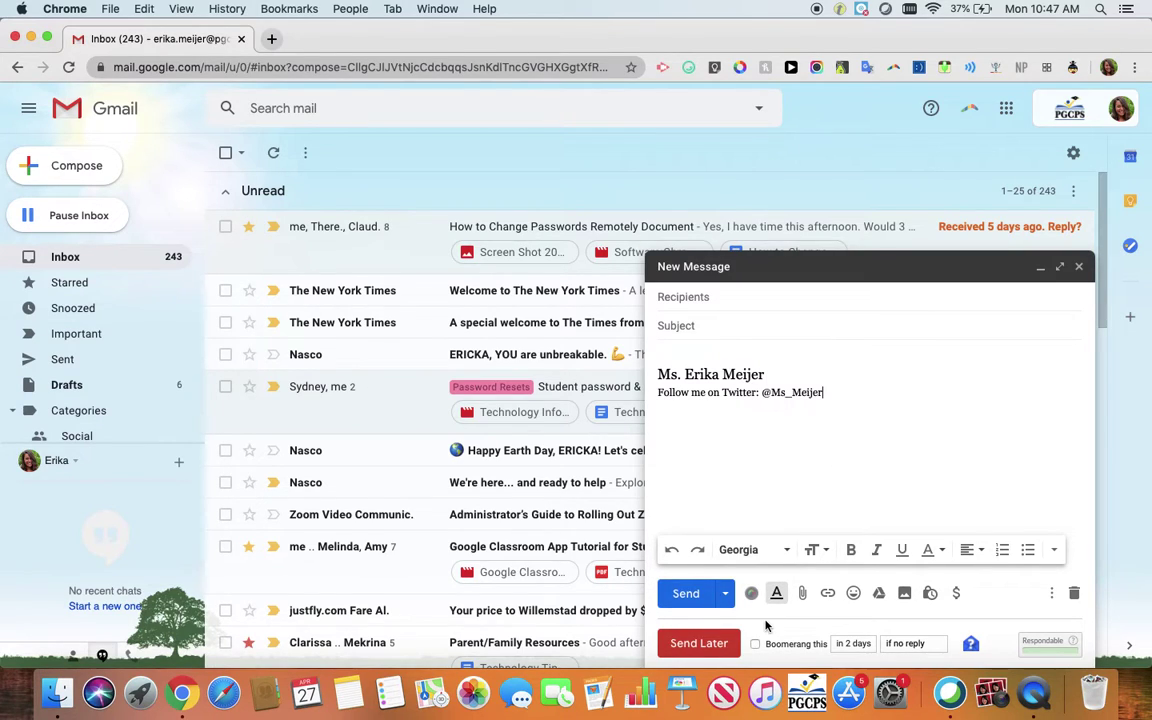
click(700, 643)
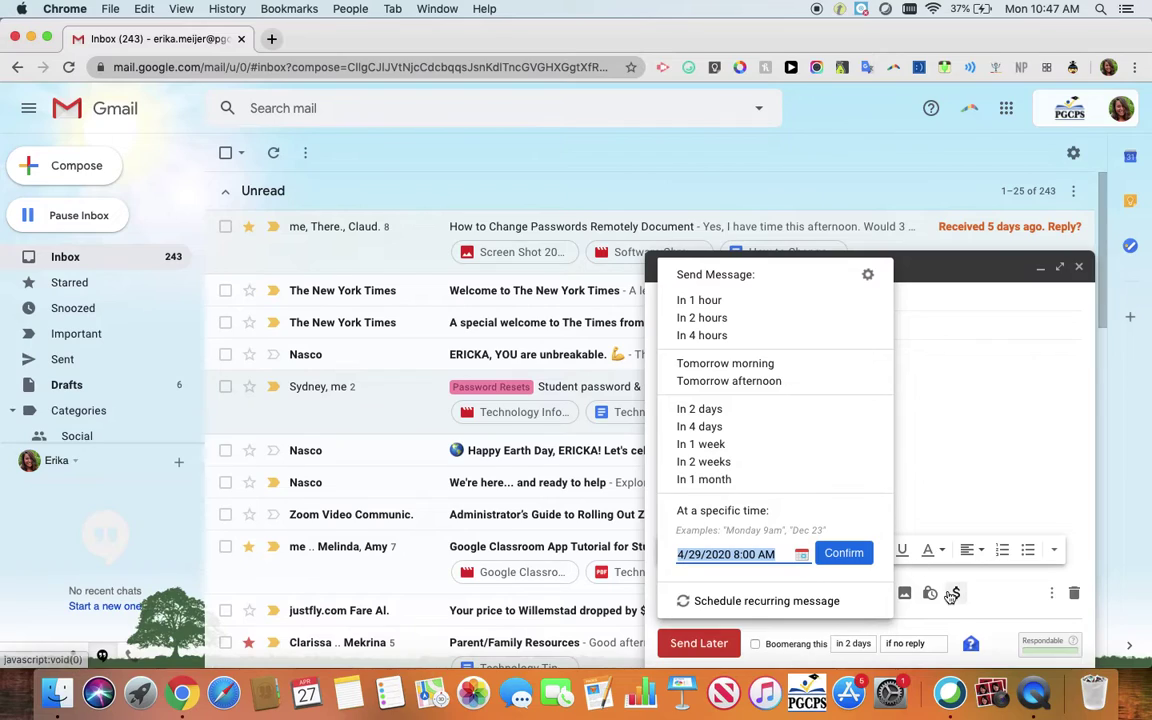
click(956, 479)
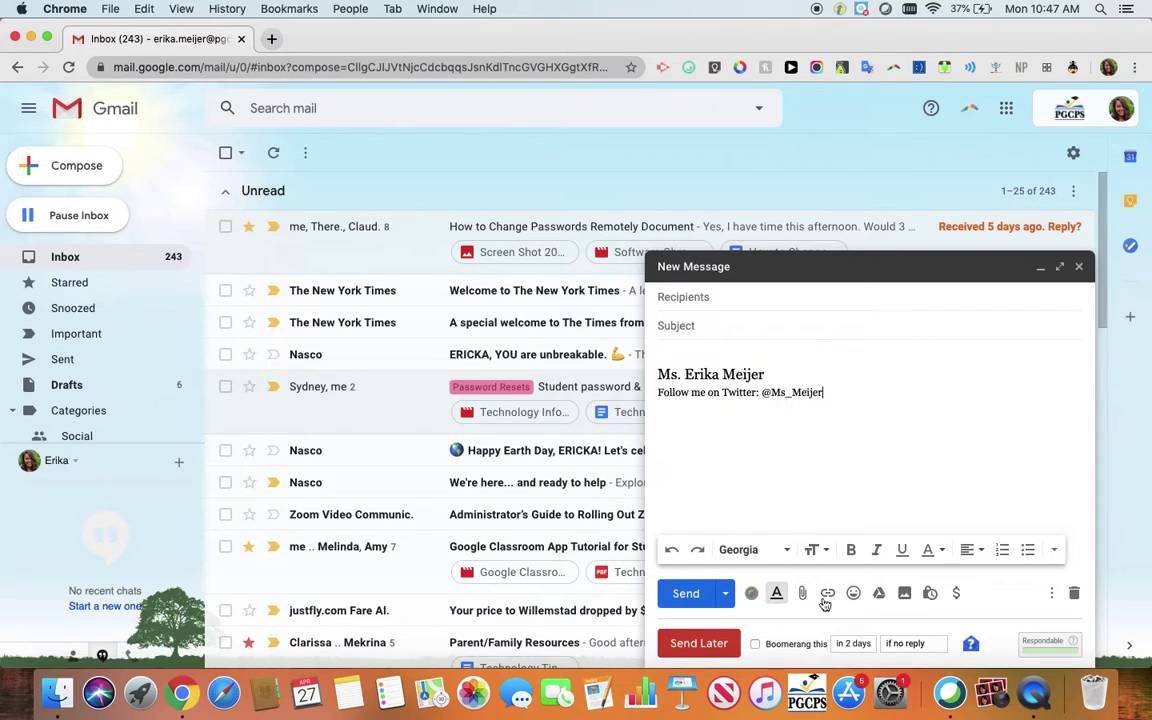
- Enable Boomerang on the new message, view its timing and reply-condition choices, and minimize the draft
click(755, 645)
click(855, 645)
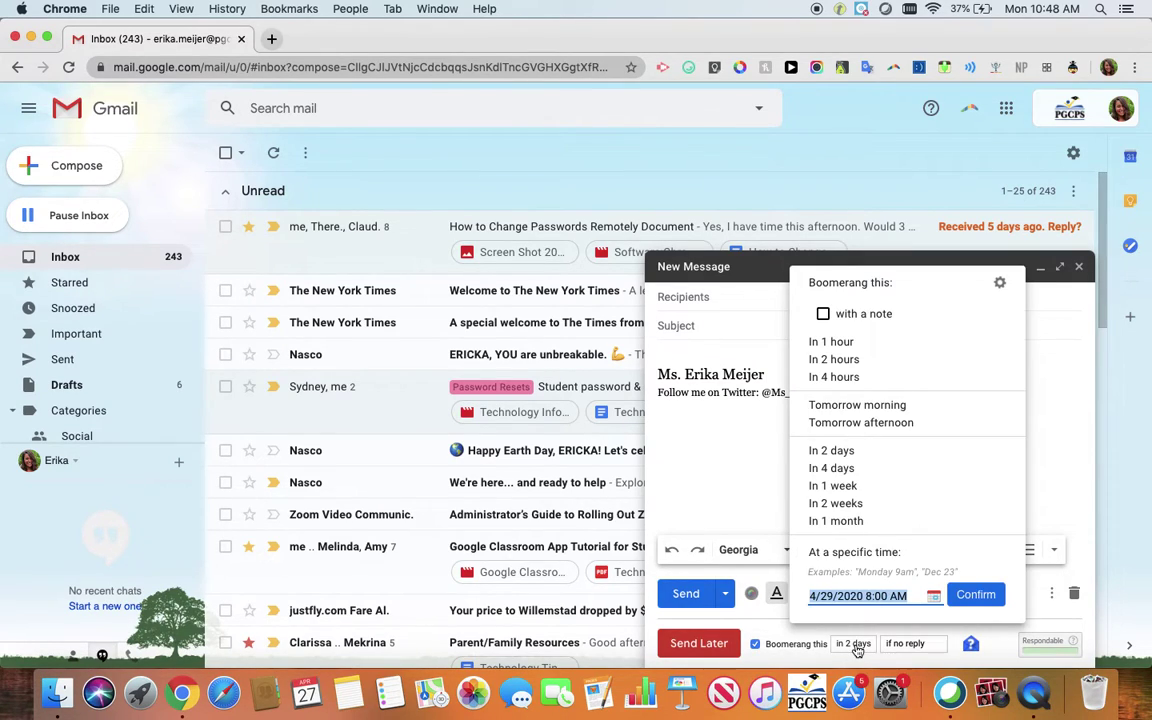
click(912, 645)
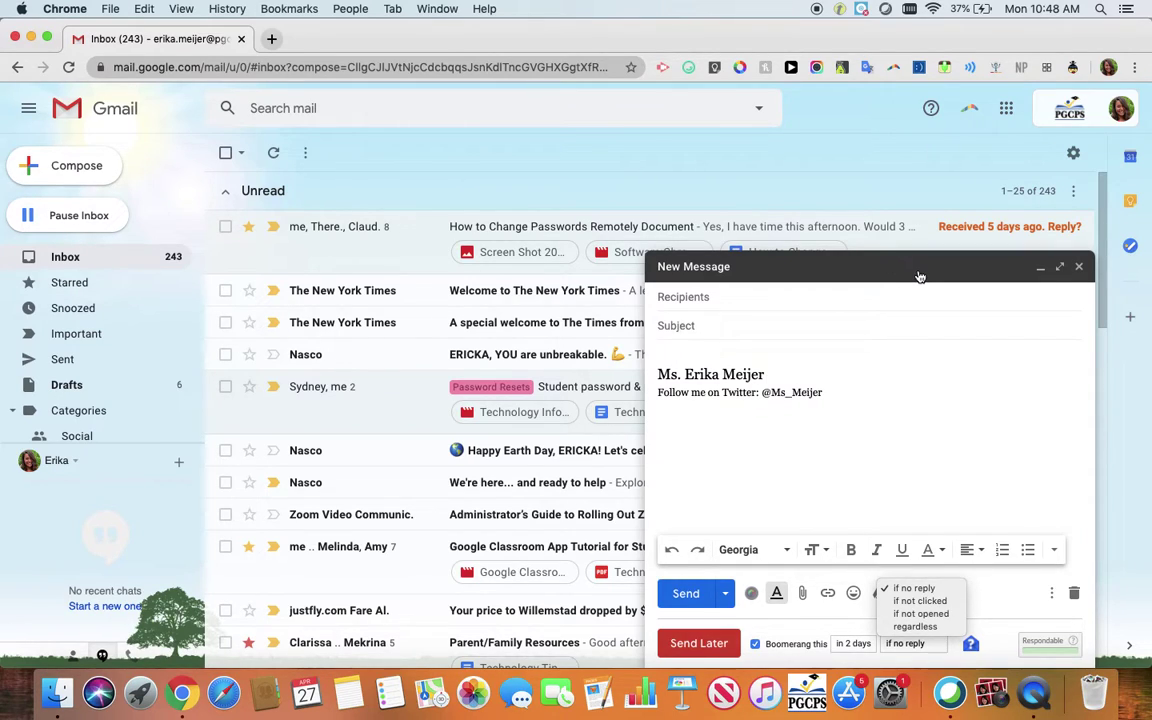
click(977, 273)
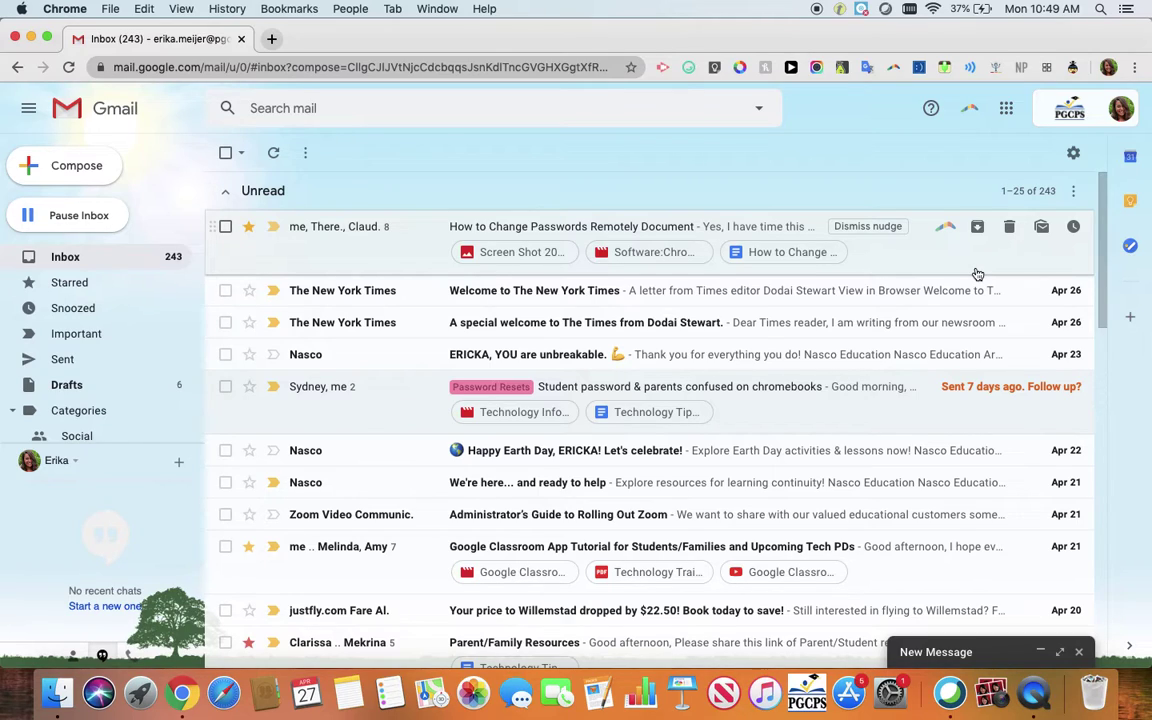
- Open the "Welcome to The New York Times" email and examine its Boomerang return options, including returning it with a note
click(813, 292)
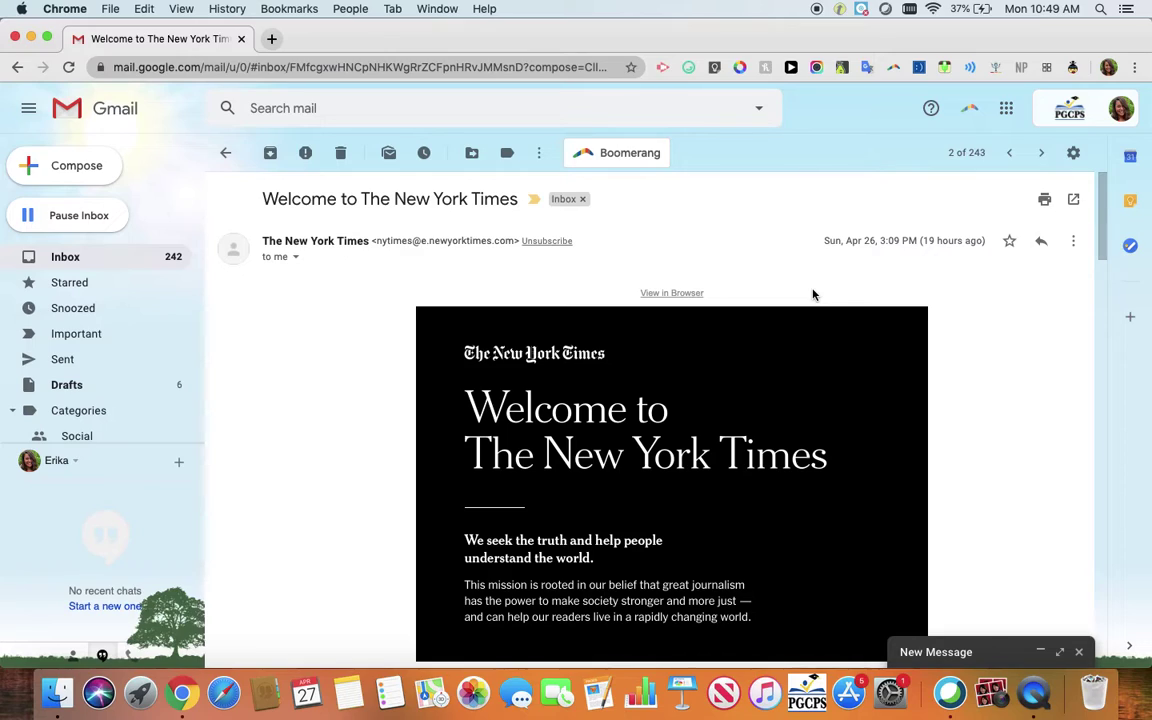
click(627, 155)
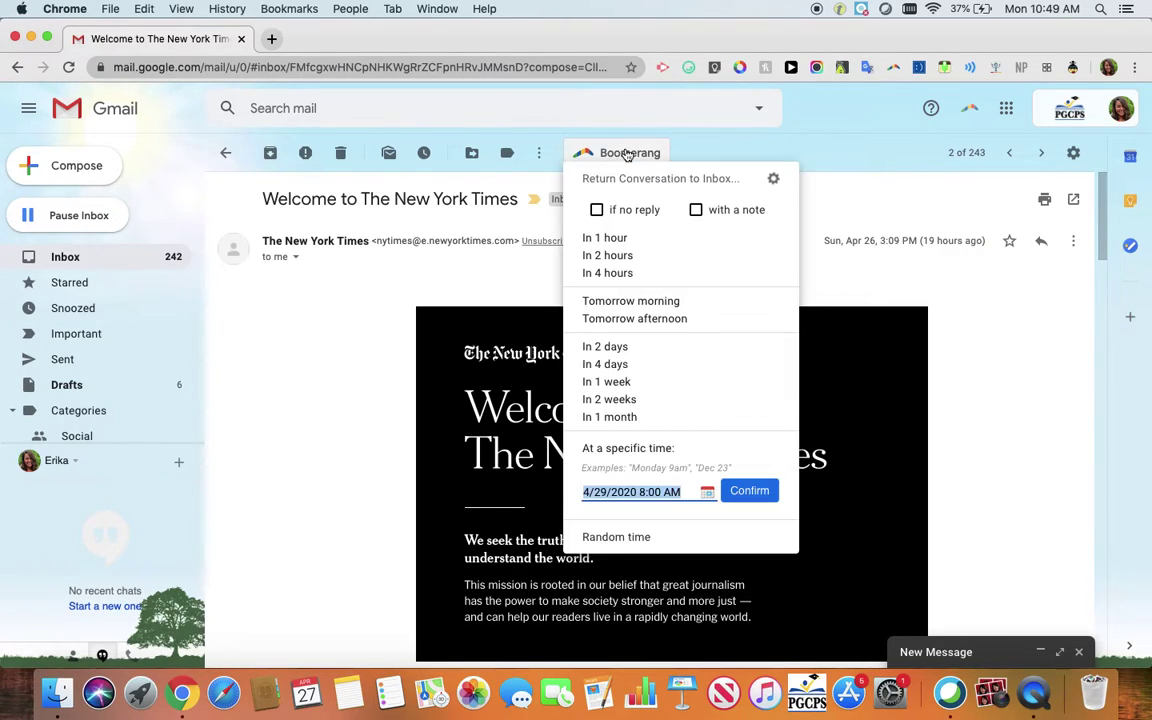
click(697, 211)
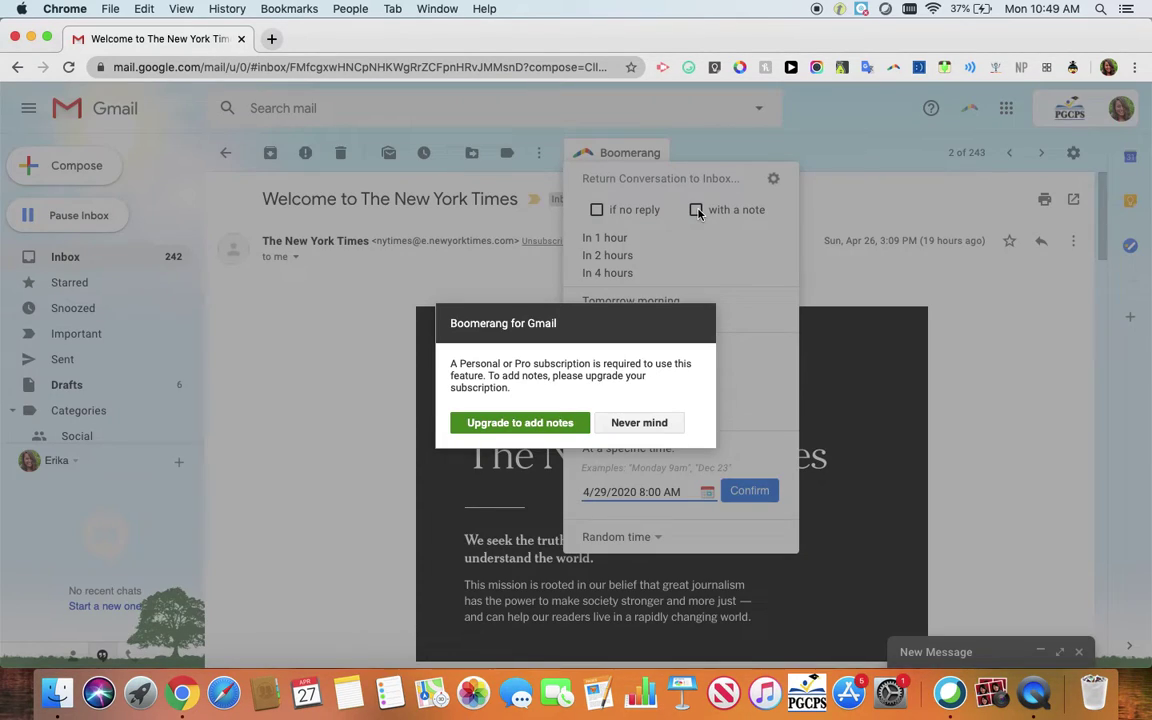
click(656, 423)
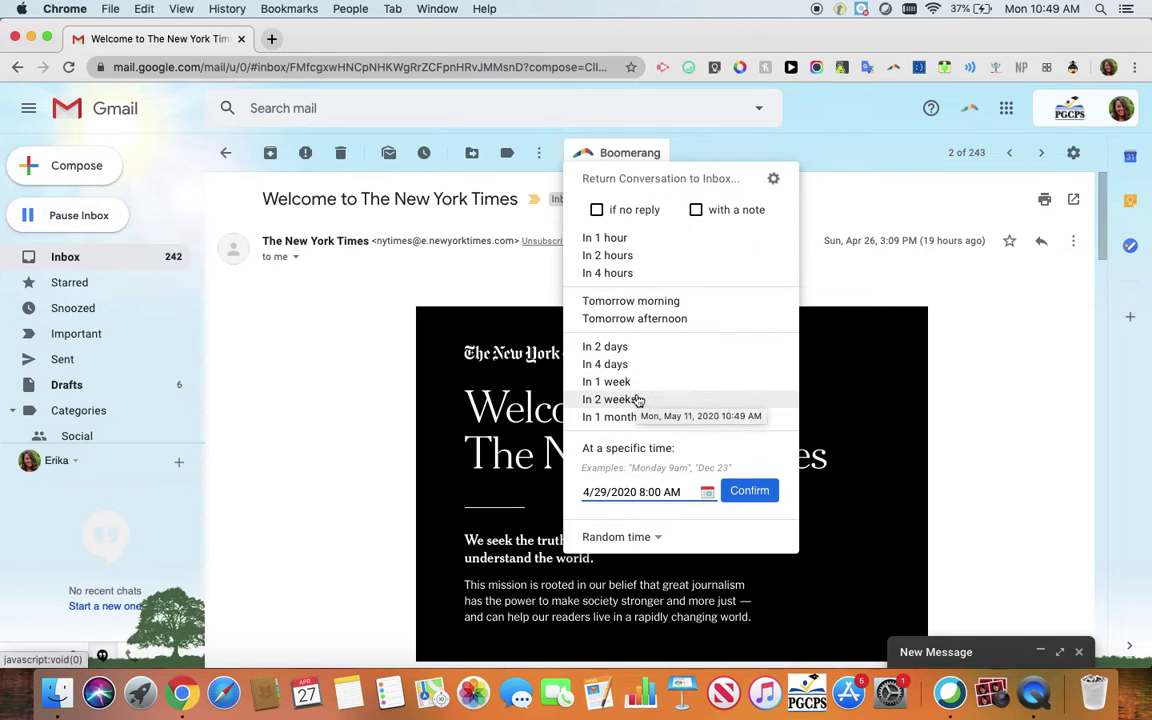
click(849, 204)
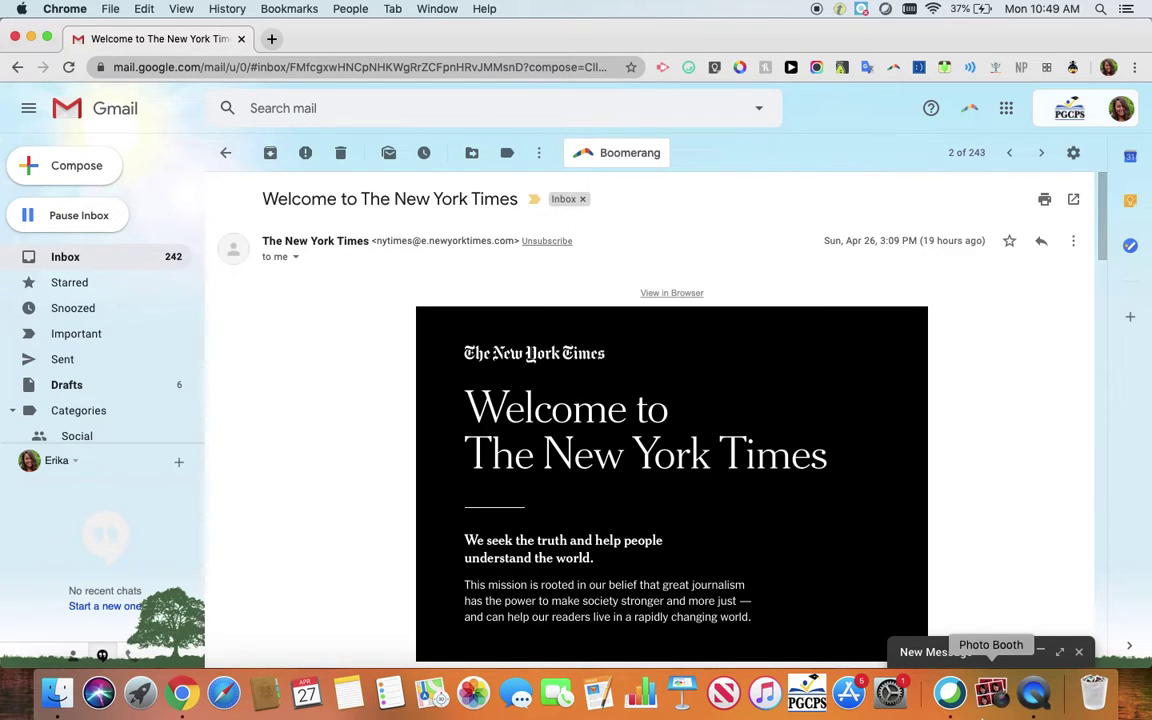
- Restore the draft, show its Respondable analysis, and write "Good morning," followed by "I'm reaching out to see if you have the weekend reports available."
click(983, 655)
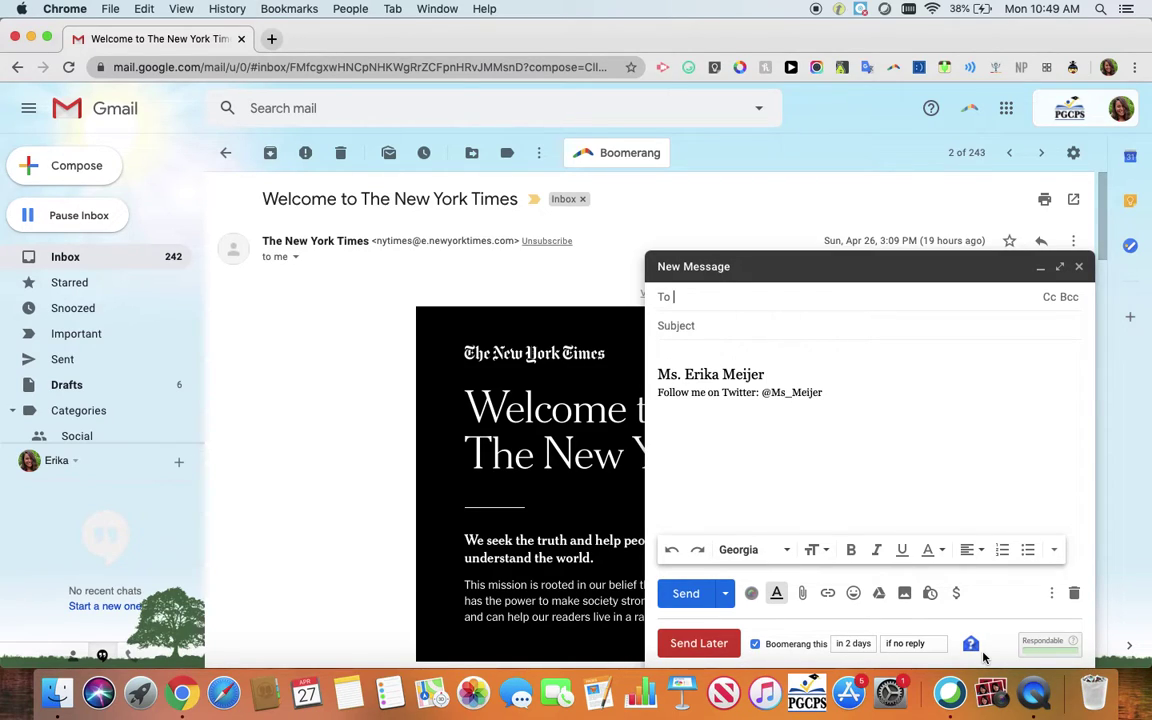
click(1044, 651)
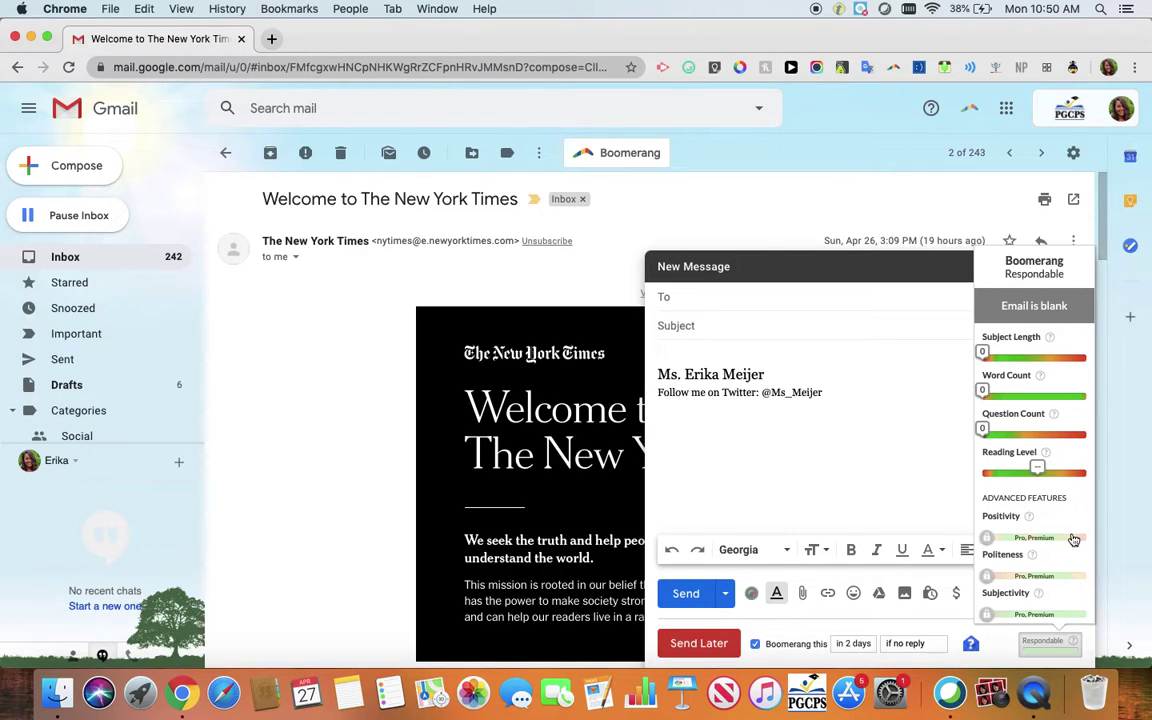
click(752, 350)
text(Good morning,)
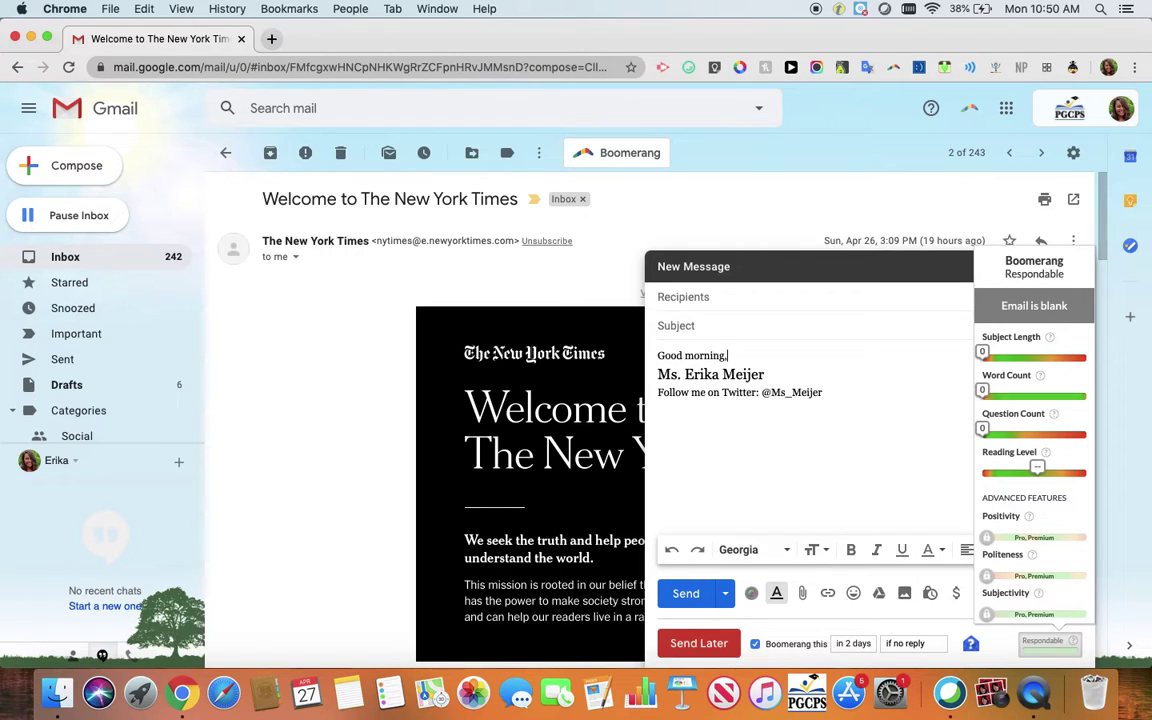
key(Return)
key(Return)
text(I'm)
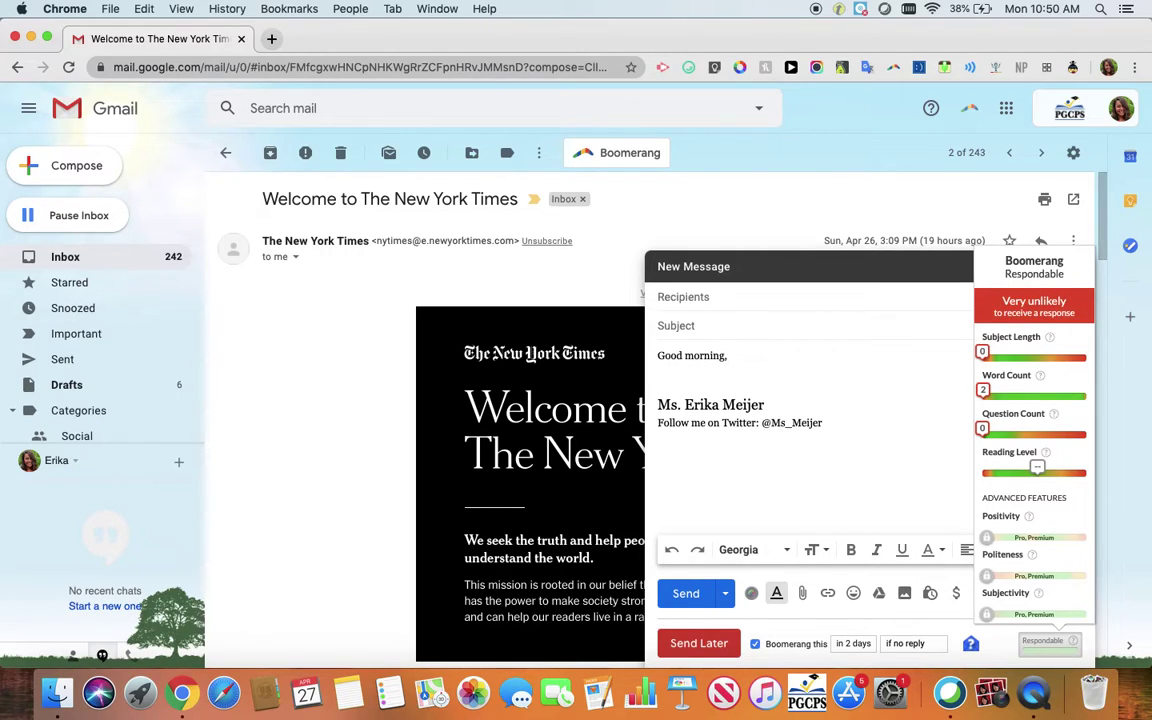
text( reaching out to see if you have th)
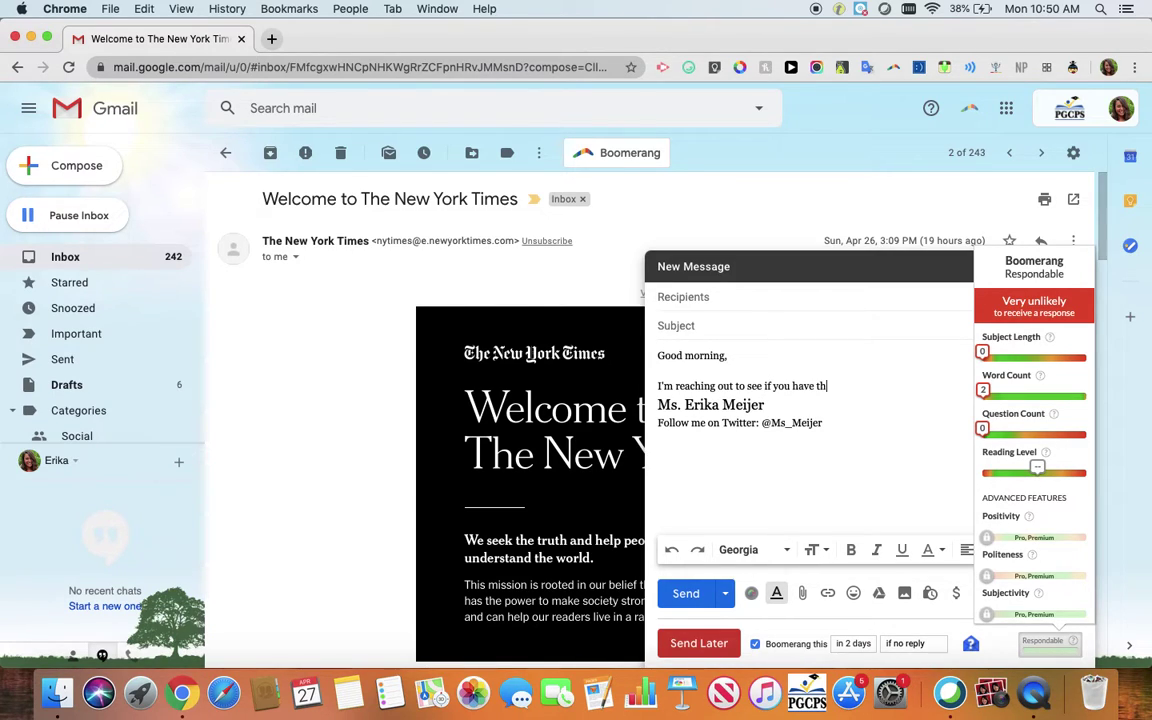
text(e weekend reports avai)
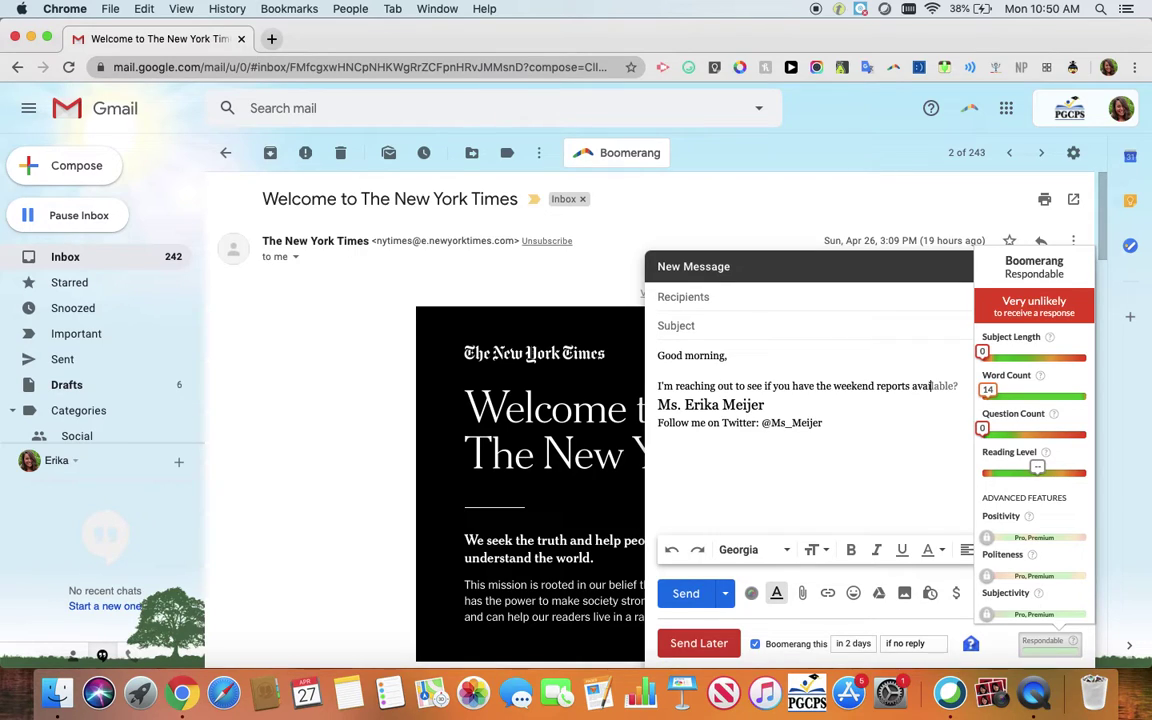
text(lable.)
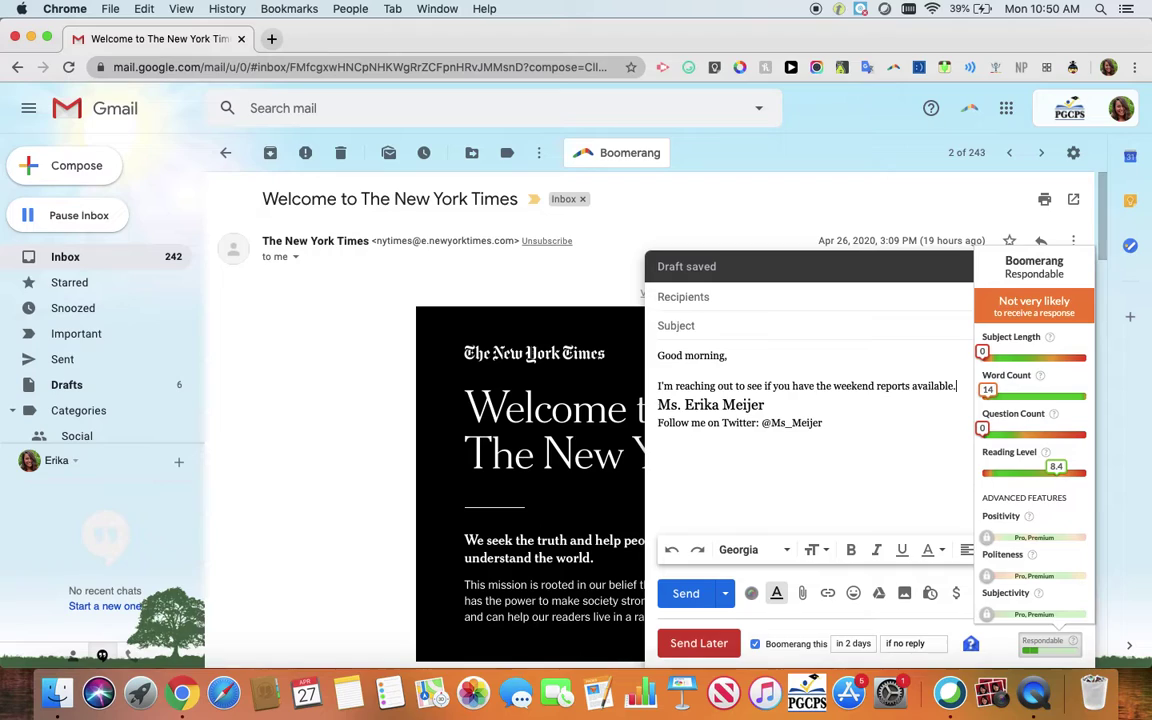
- Add a new line to the message body: "Do you have access to this weekend's reports? If so, please send them to me."
key(Return)
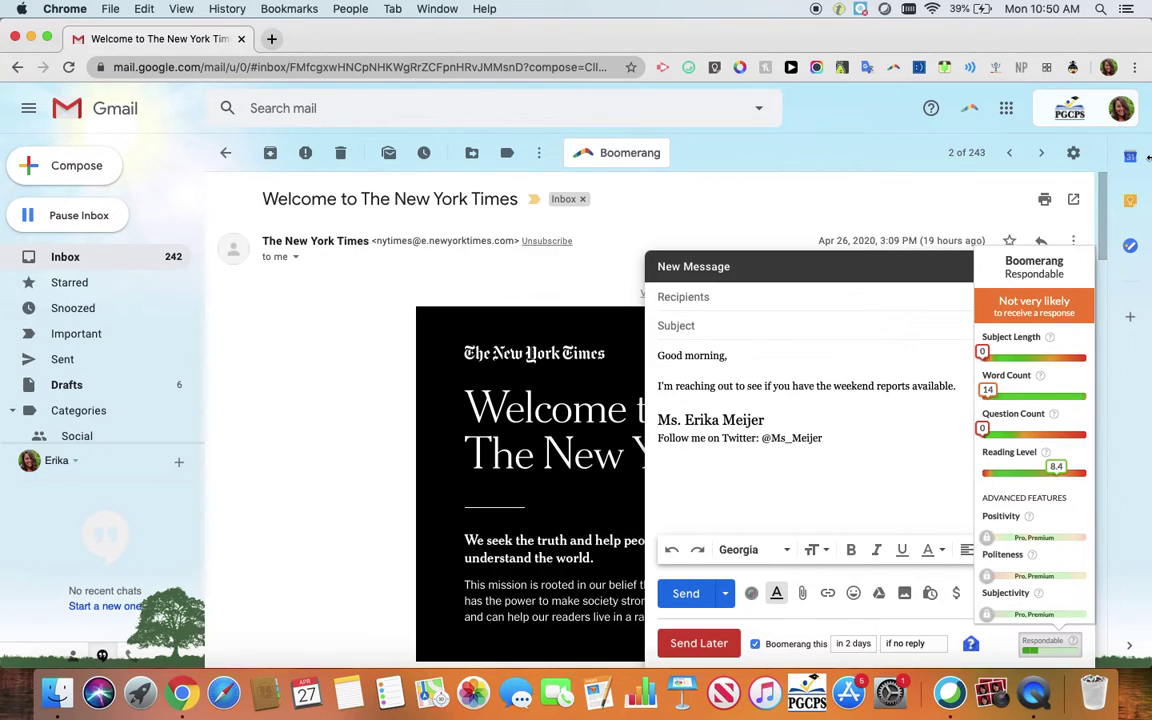
text(Do)
key(BackSpace)
key(BackSpace)
key(BackSpace)
text(D)
key(BackSpace)
text(D you)
key(BackSpace)
key(BackSpace)
key(BackSpace)
key(BackSpace)
text(o you have access to )
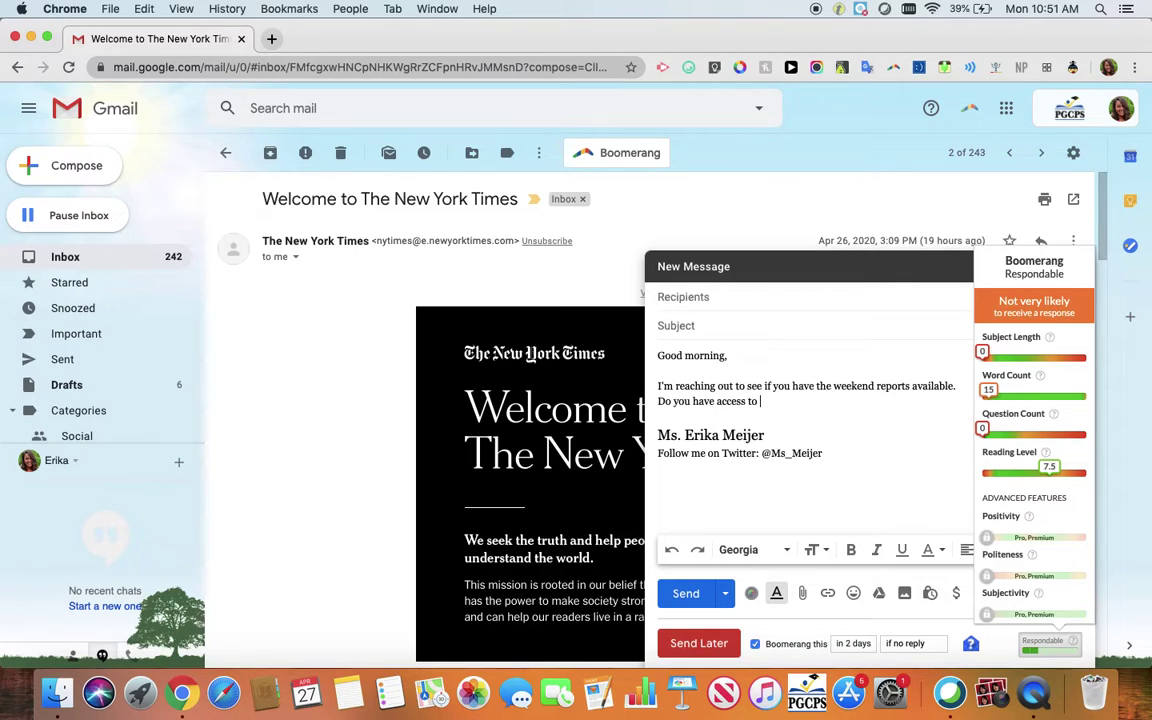
text(theis we)
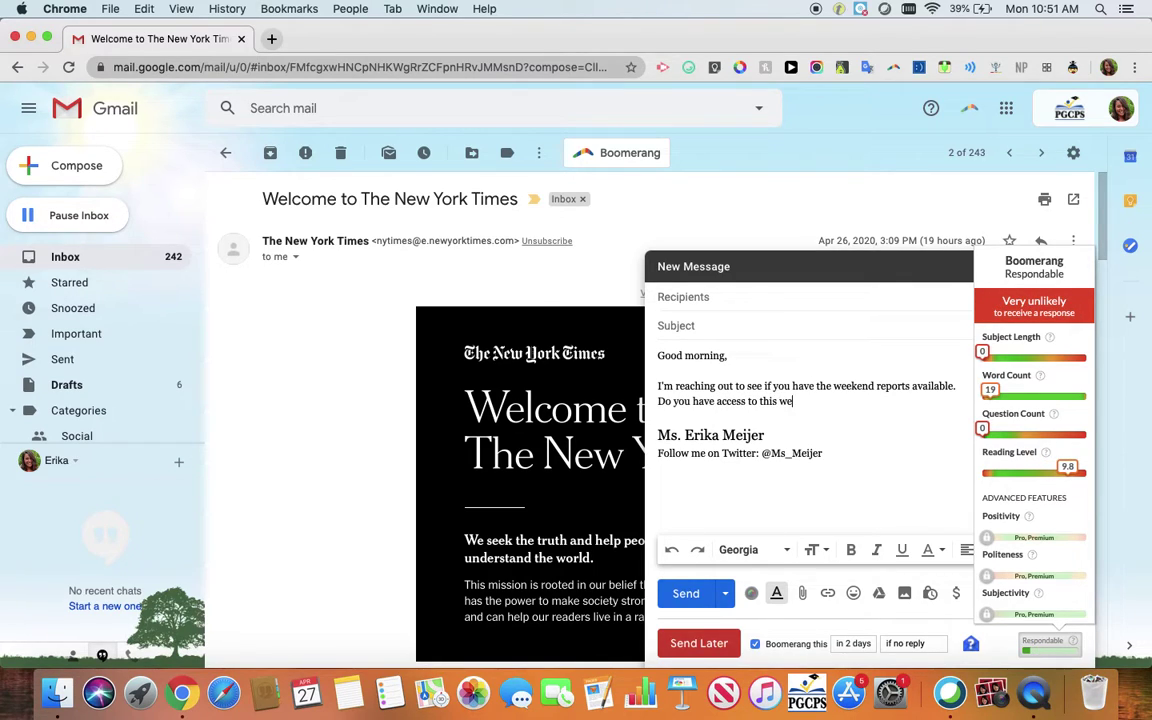
text(ekend's reports? If so, please send them)
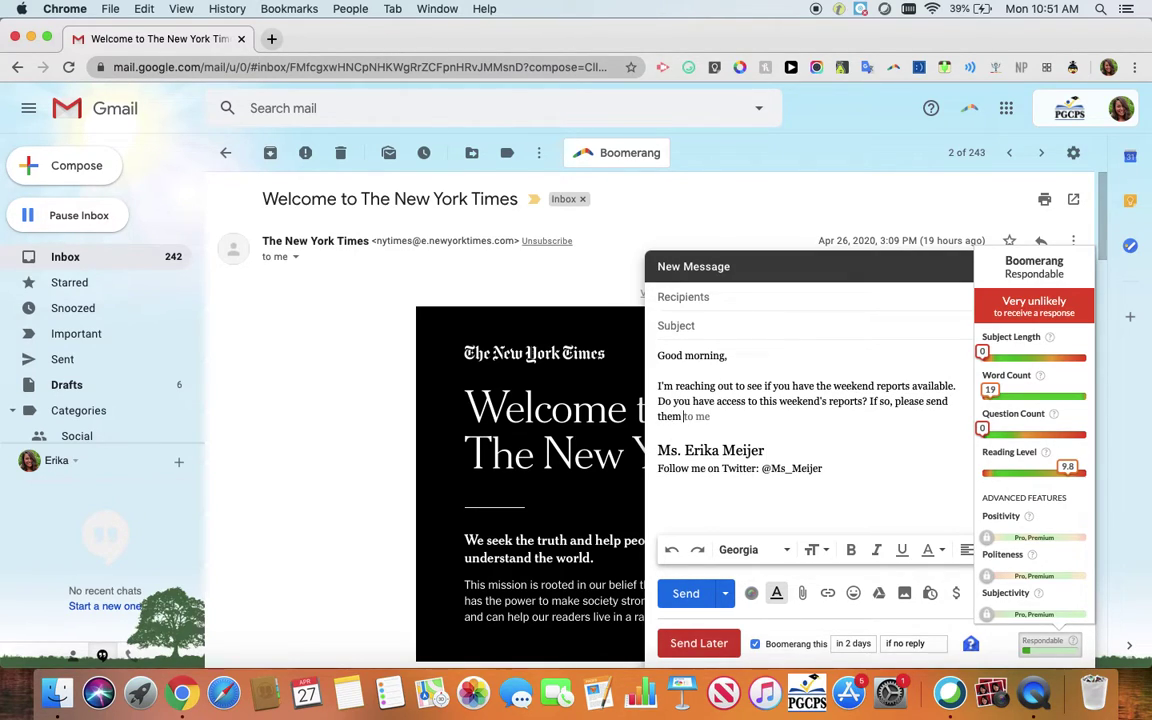
key(Tab)
text(.)
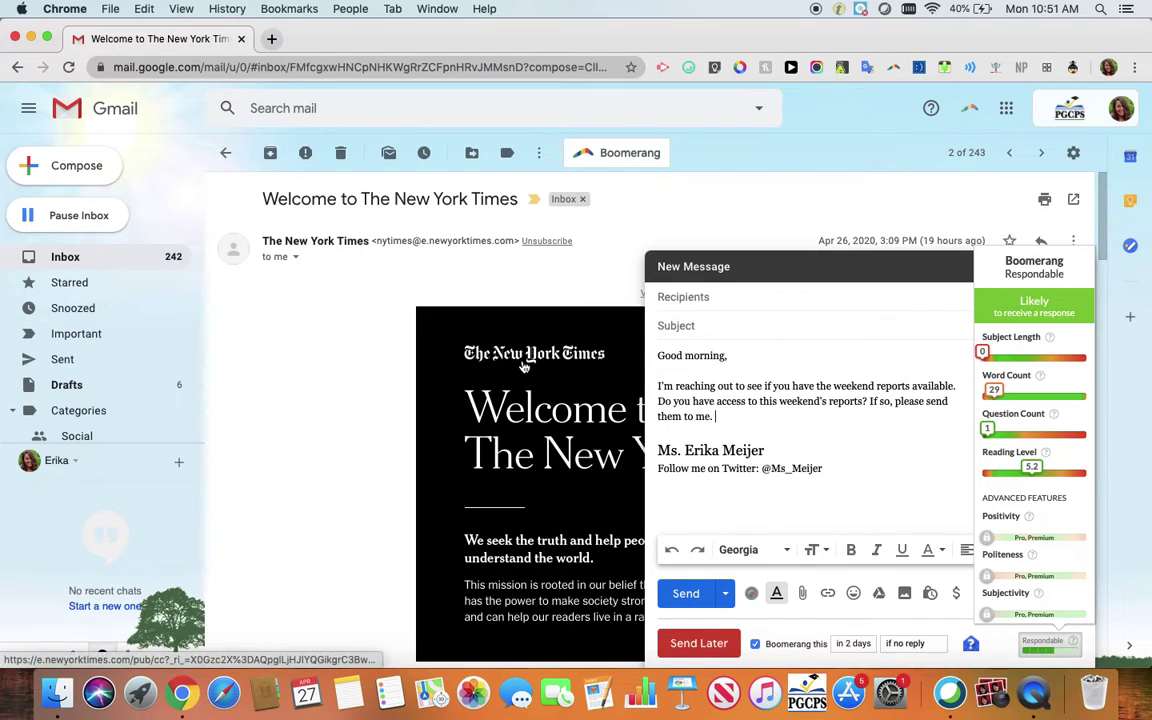
- Minimize the draft and Boomerang the "Welcome to The New York Times" email to return in 4 hours
click(896, 278)
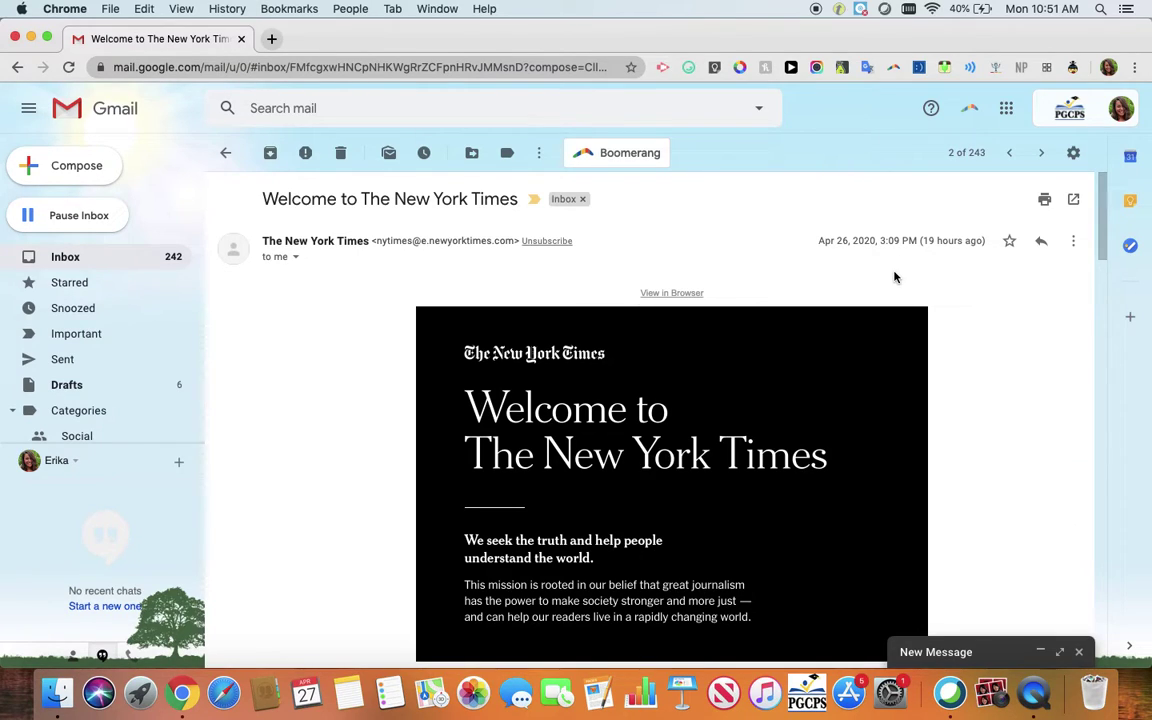
click(636, 160)
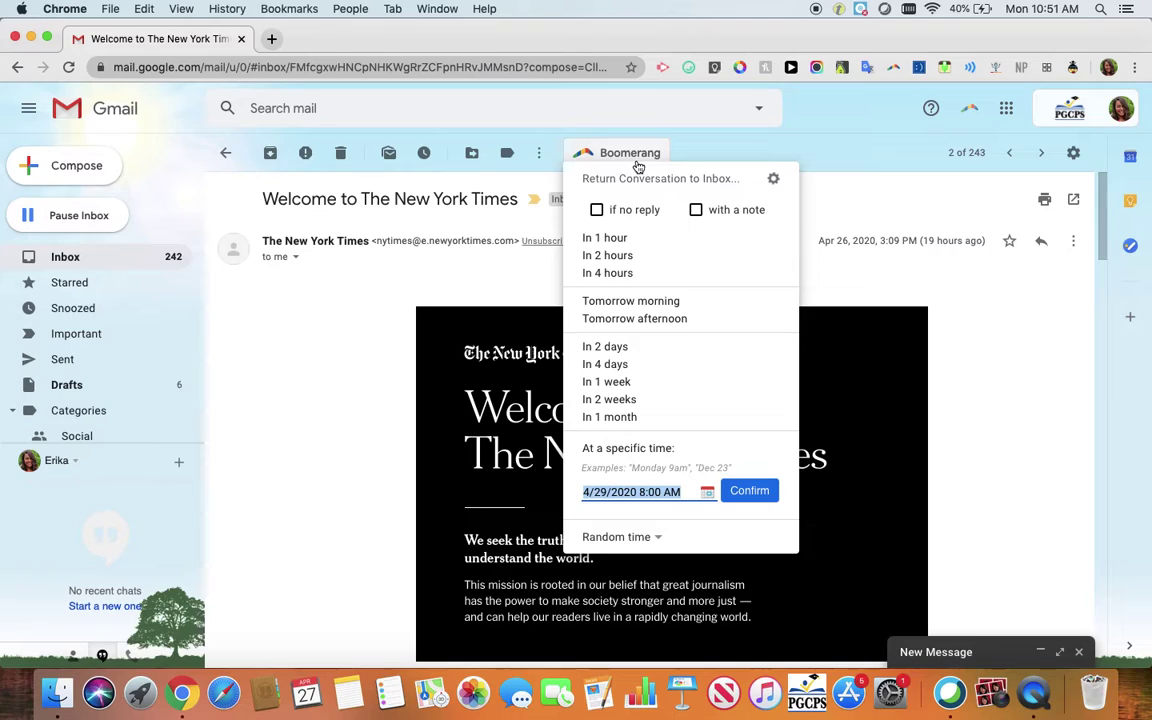
click(614, 278)
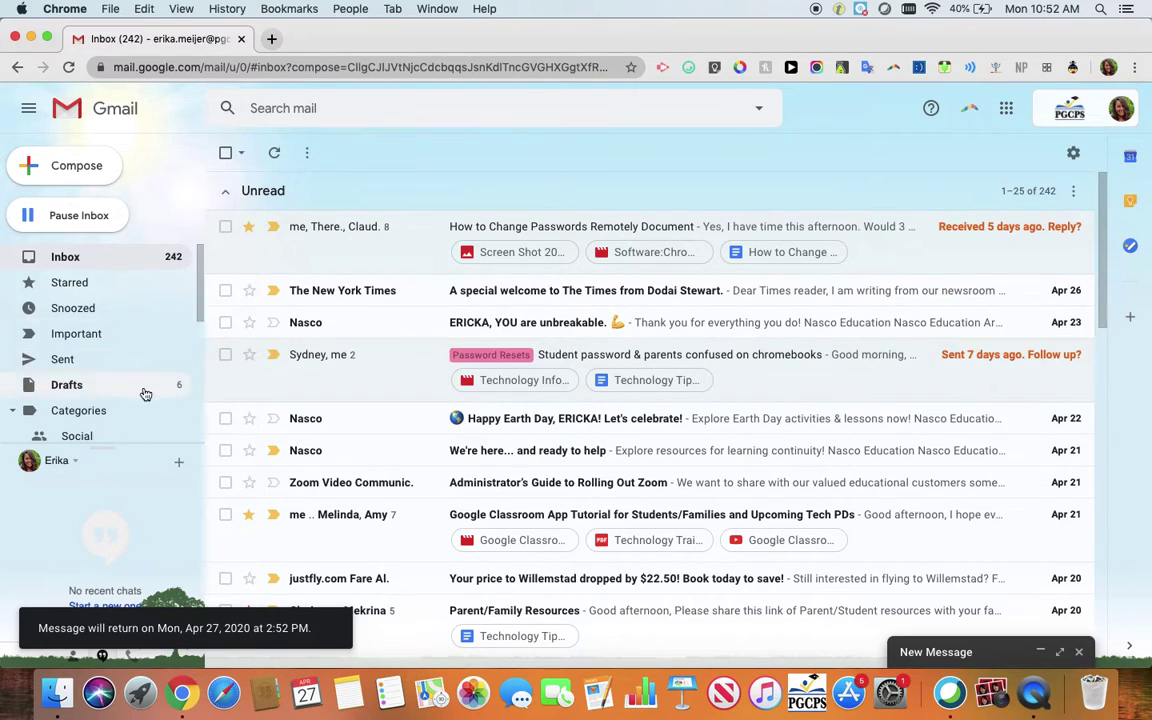
- Open the "Welcome to The New York Times" email from the Boomerang label to check its scheduled return
scroll(144, 385, down, 3)
scroll(144, 372, down, 3)
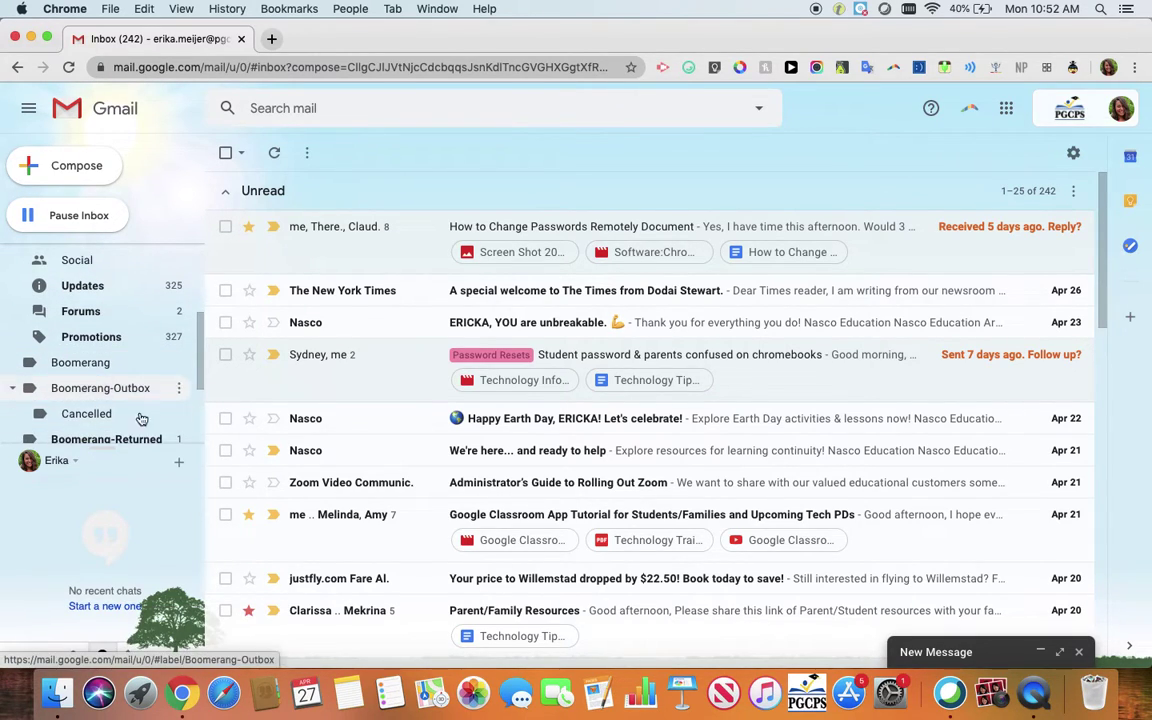
click(86, 368)
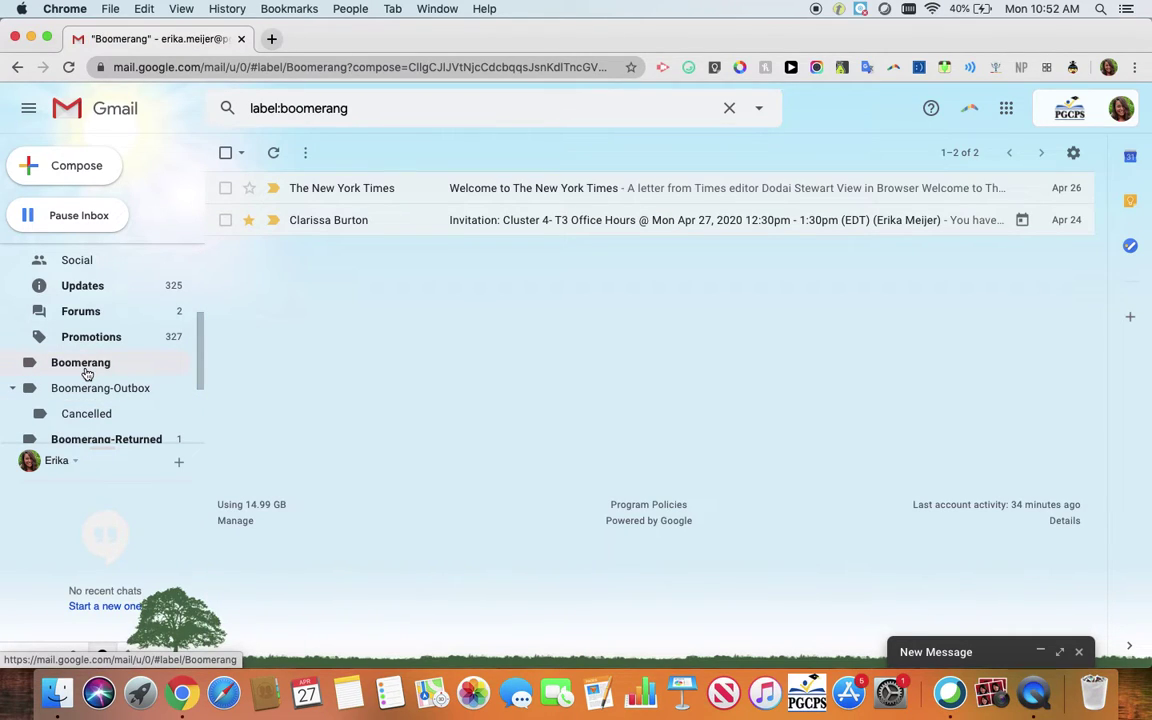
click(516, 194)
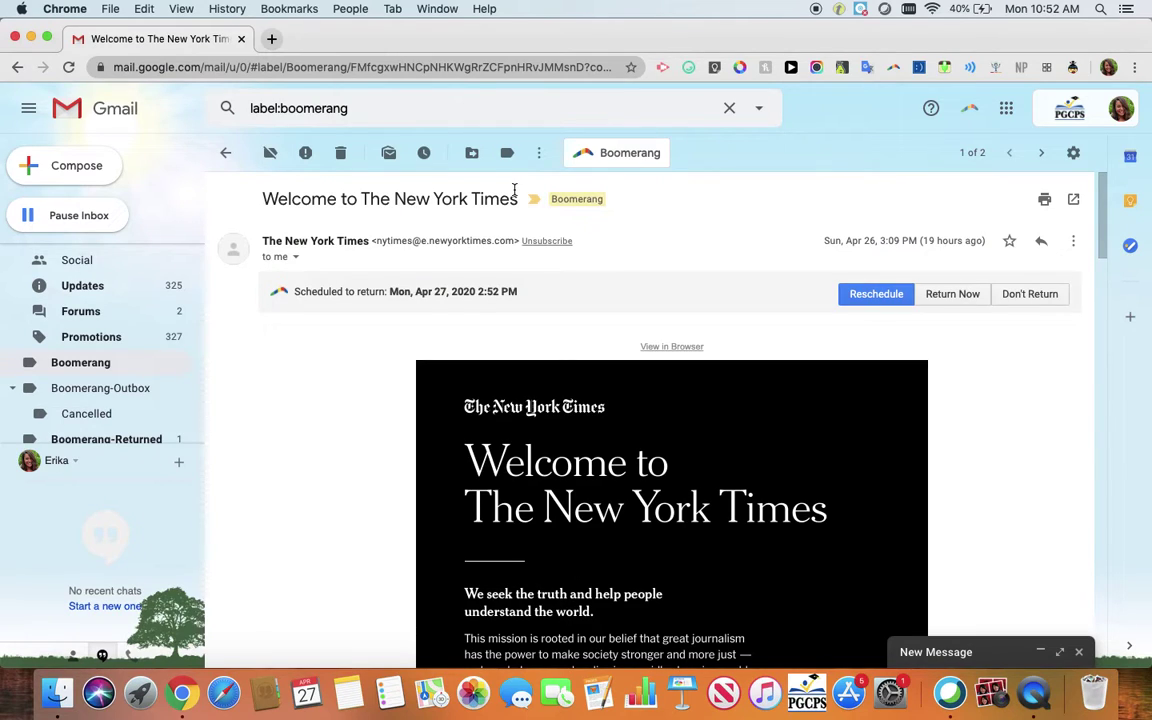